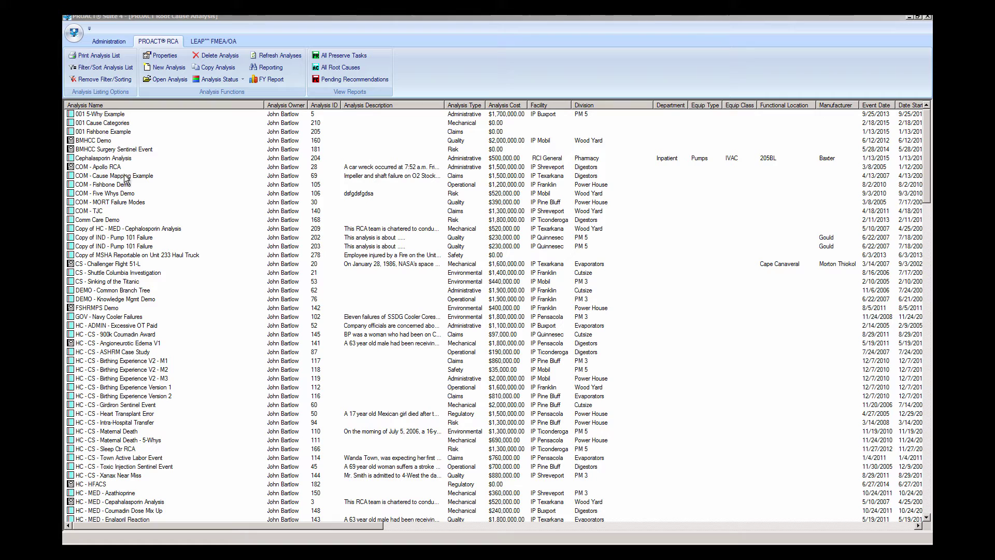
Step: Open the 001 5-Why Example analysis and show its list of PROACT sections
double_click(106, 115)
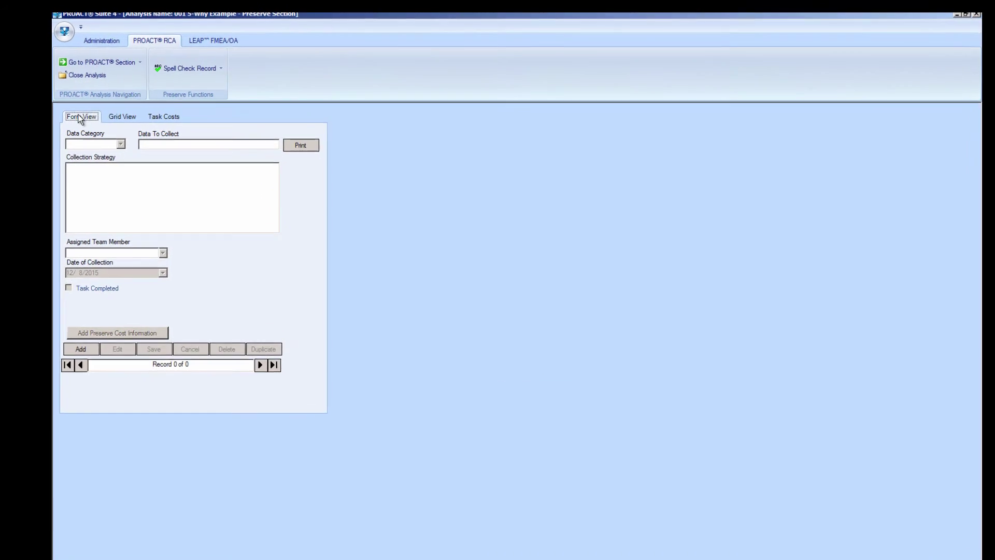
left_click(139, 62)
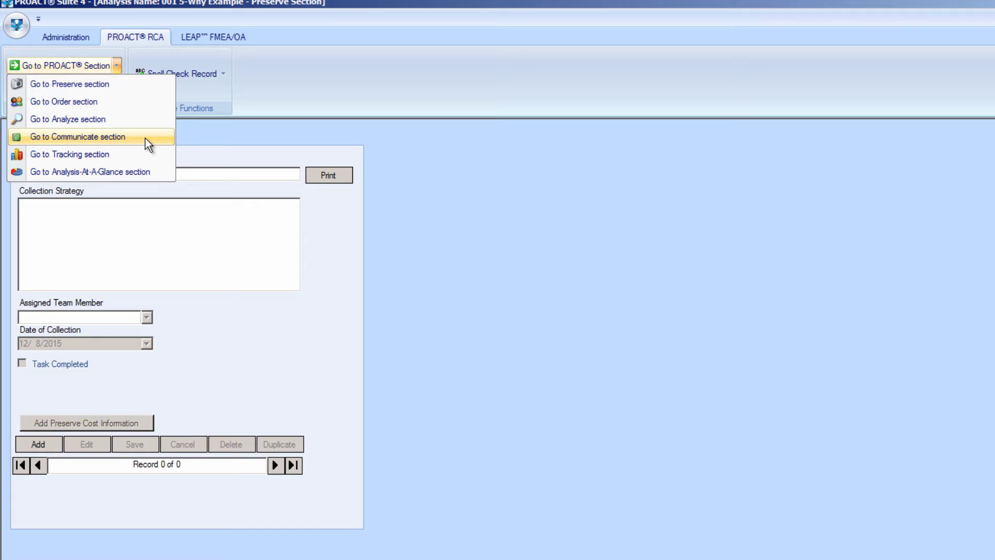
Step: Show the Analyze section's WHY tree and select WHY Question #1's text for editing
left_click(76, 119)
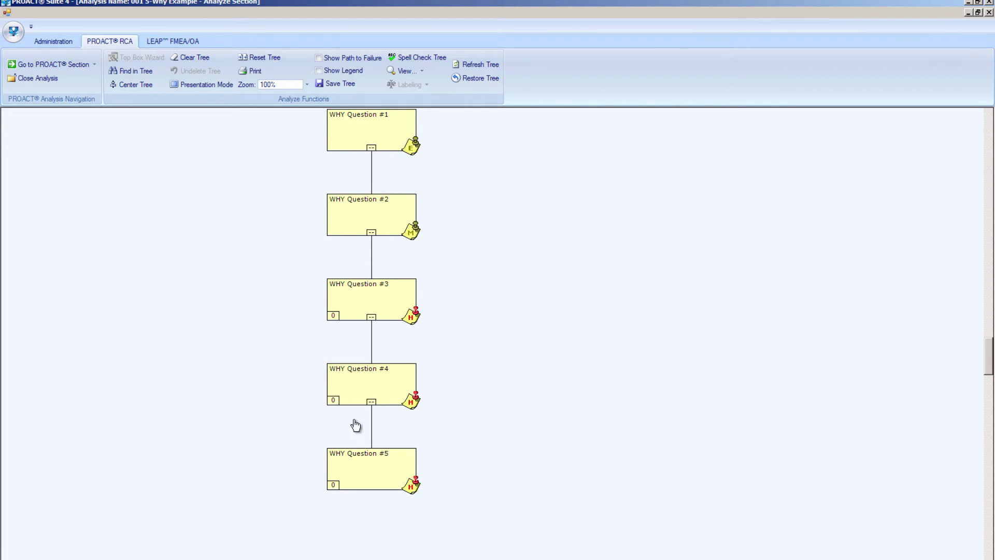
mouse_move(356, 127)
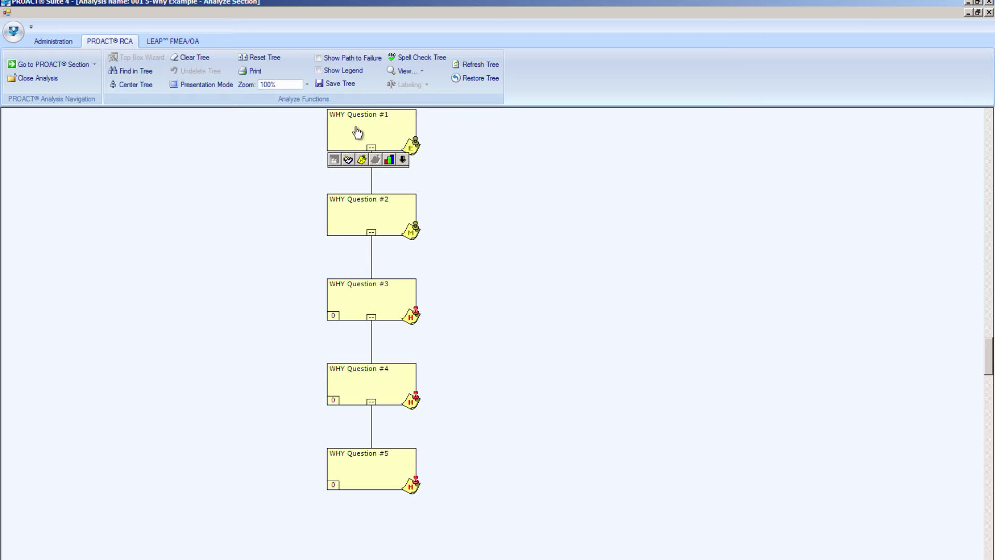
left_click(348, 160)
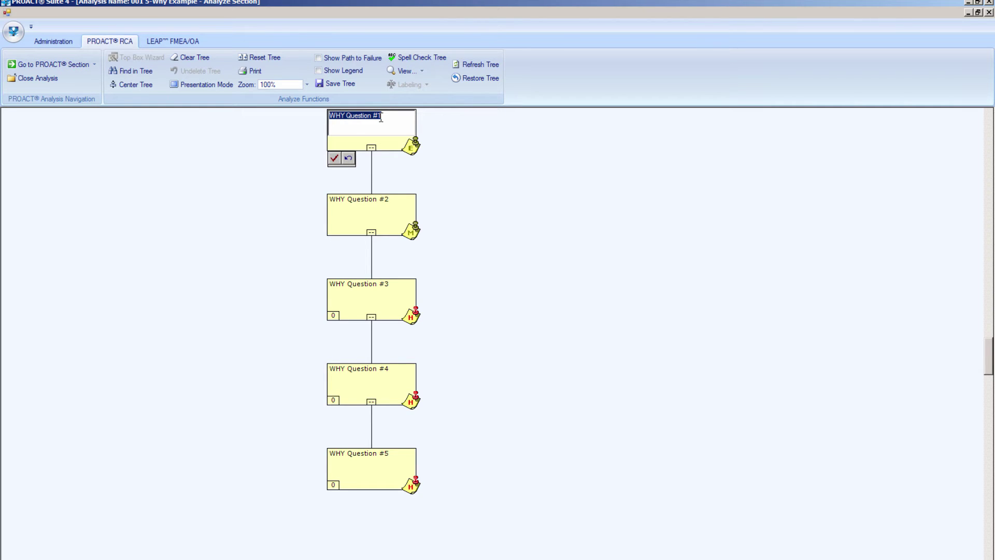
left_click_drag(383, 118, 332, 125)
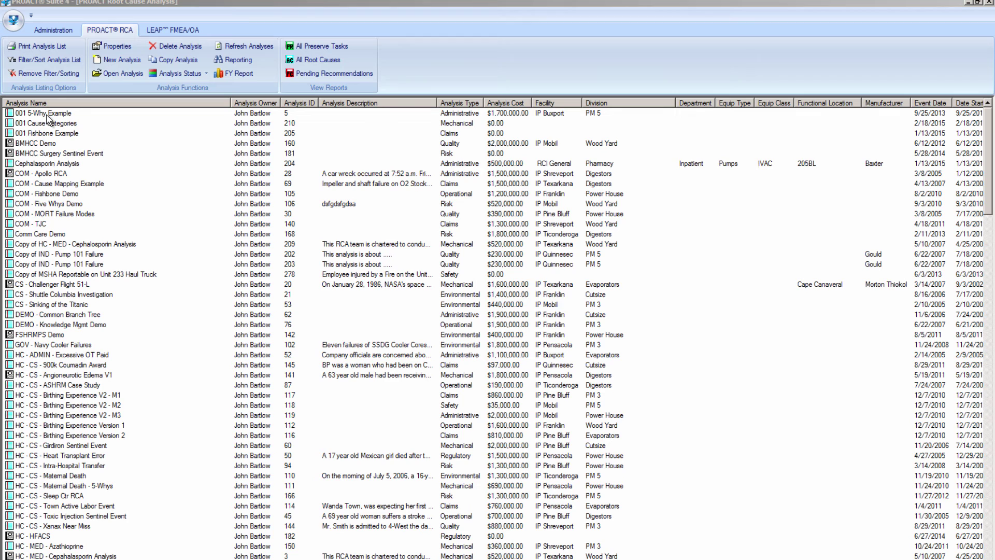
Step: Open the 001 Fishbone Example and go to its Analyze section logic tree
double_click(67, 134)
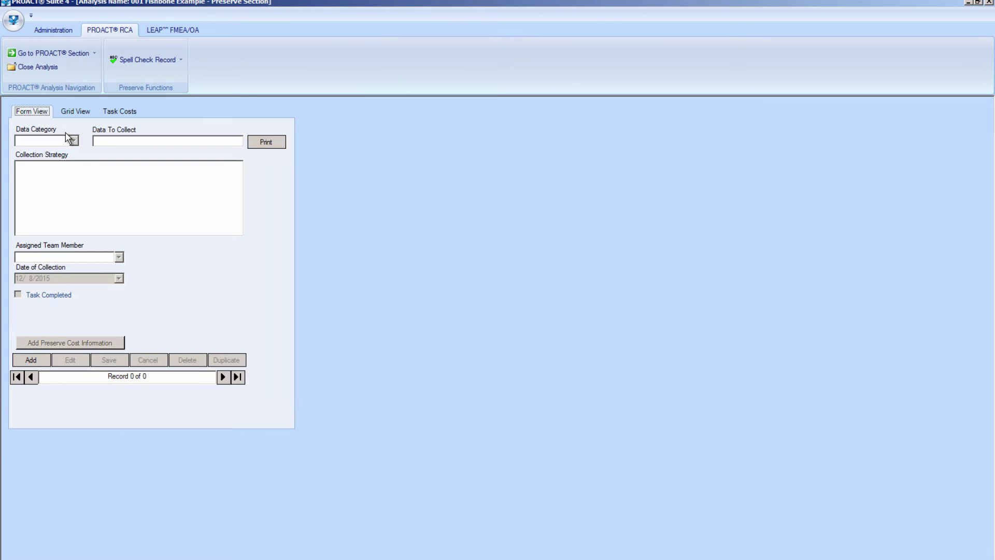
left_click(78, 54)
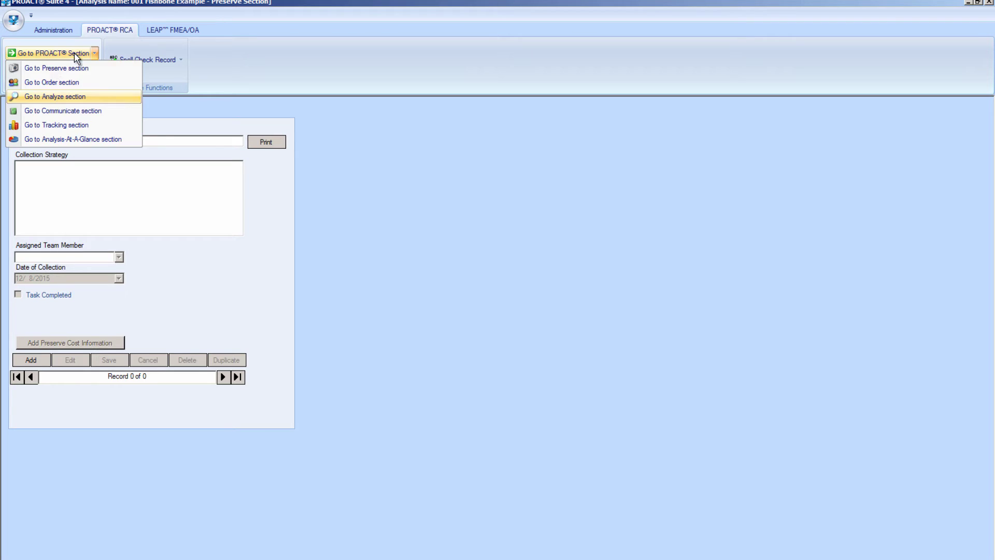
left_click(36, 100)
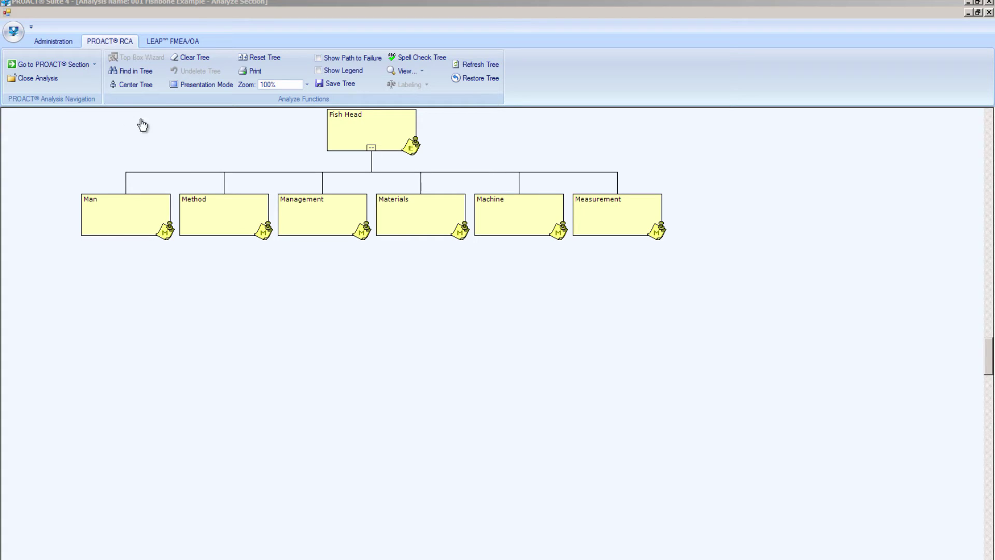
Step: Bring up the Build Hypothesis List panel from the View menu
left_click(425, 75)
left_click(423, 72)
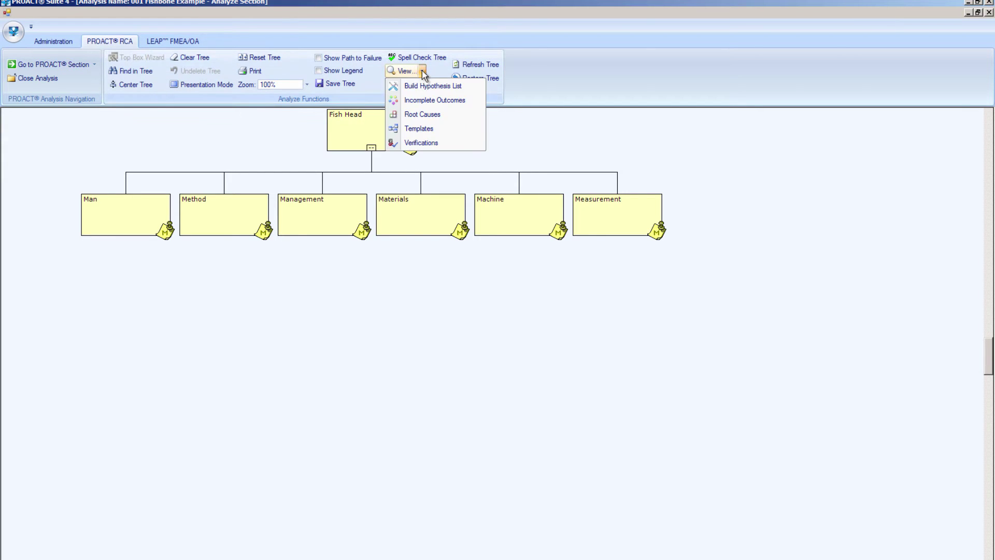
left_click(442, 89)
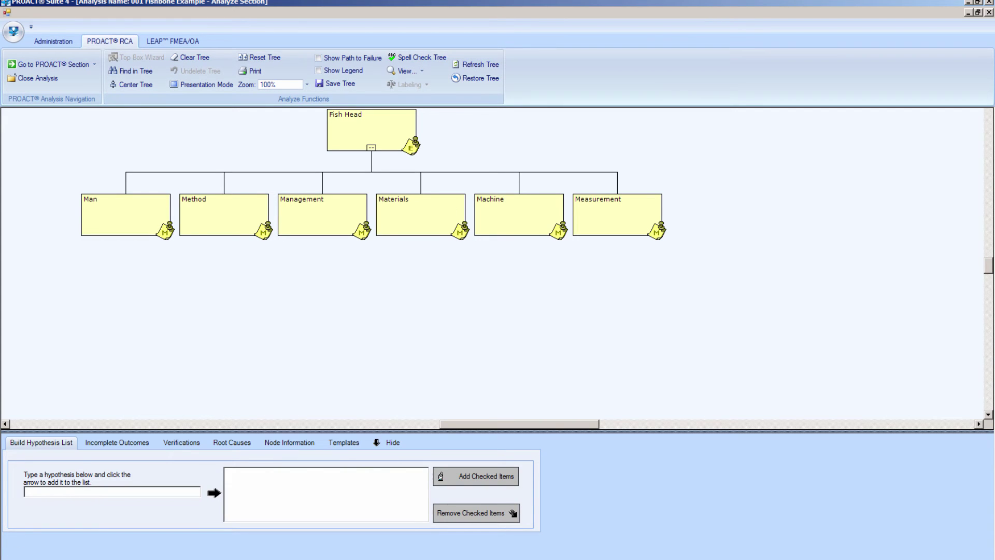
Step: Enter 'Machine failed' and 'Operator Error' into the hypothesis list
left_click(87, 492)
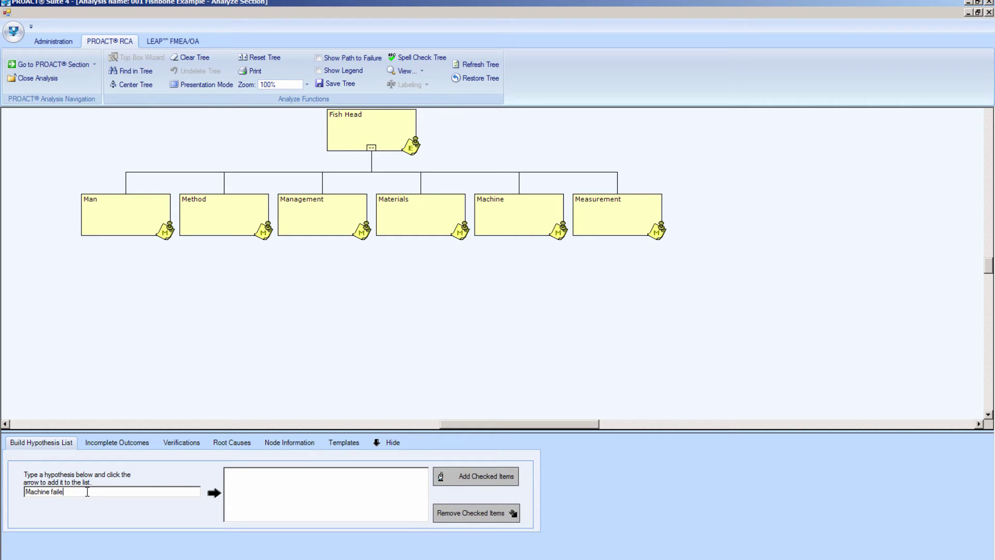
left_click(214, 493)
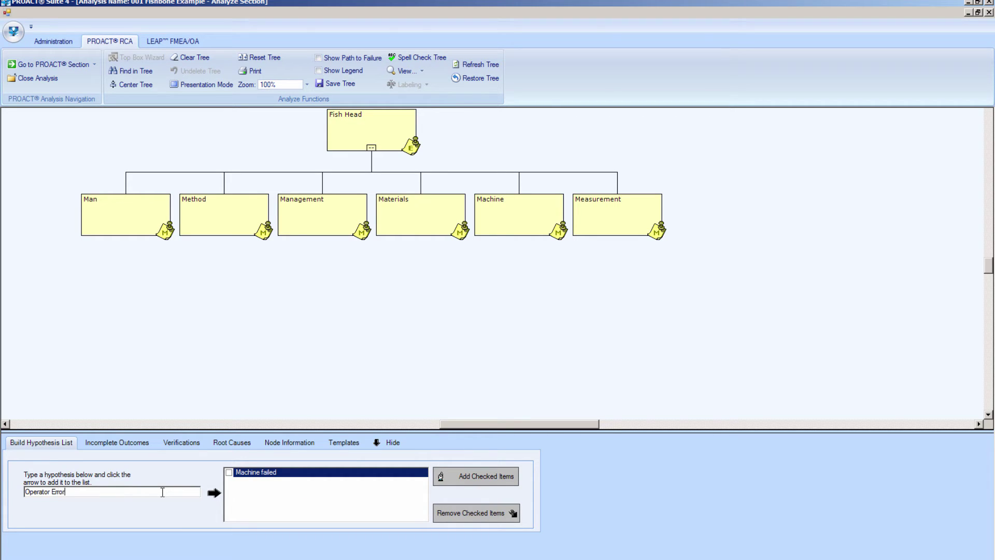
left_click(214, 494)
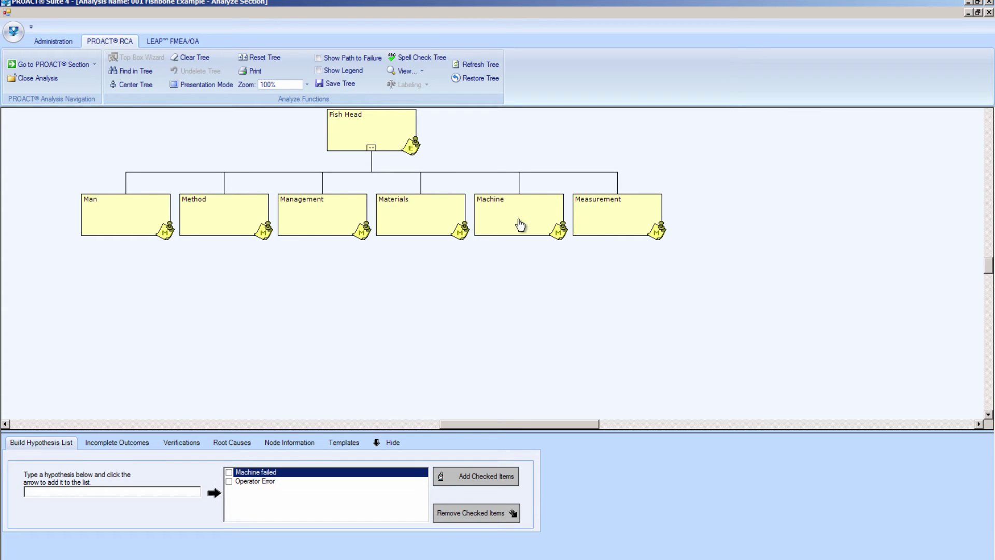
Step: Check both hypotheses and add them under the Machine node
mouse_move(520, 224)
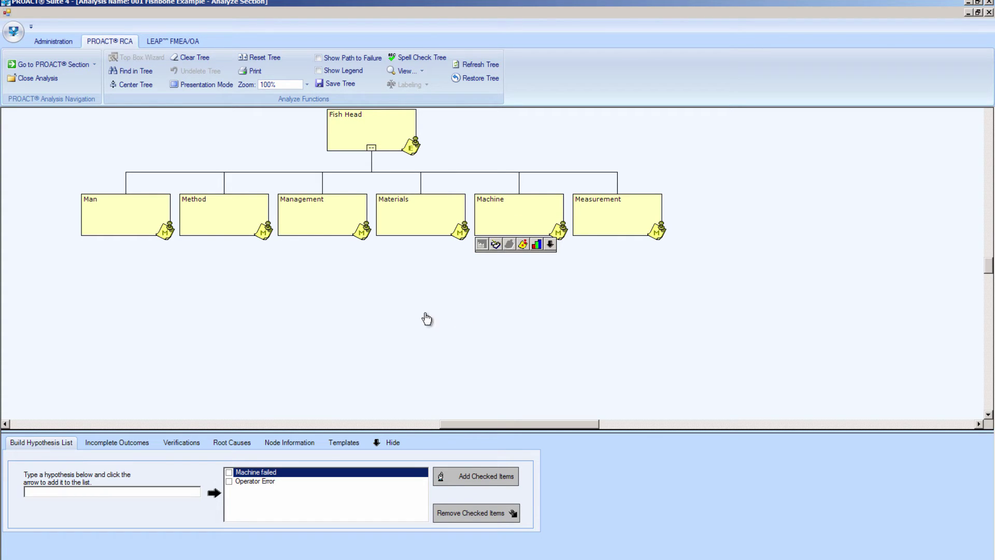
left_click(228, 472)
left_click(229, 481)
left_click(229, 481)
left_click(482, 477)
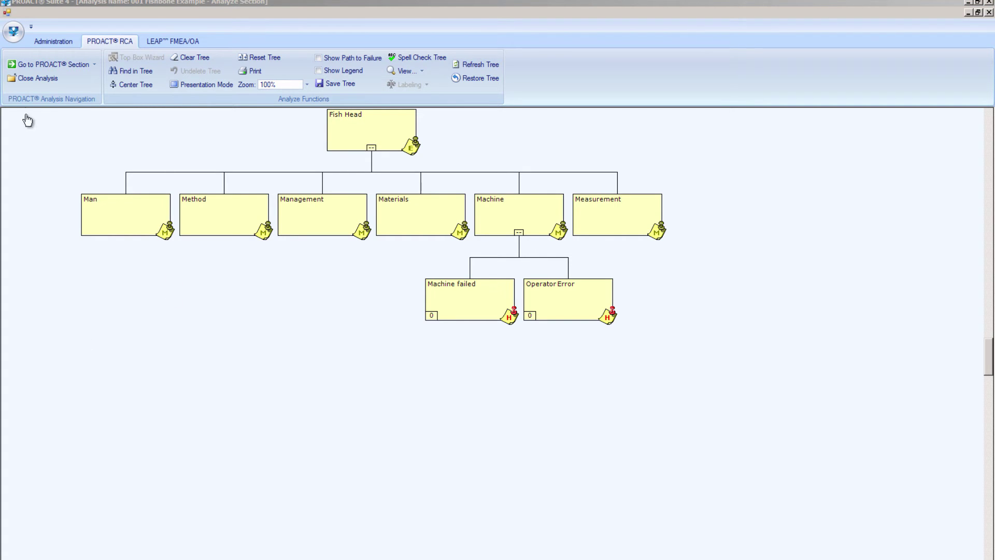
Step: Close the fishbone analysis and open 001 Cause Categories at its Analyze section tree
left_click(37, 79)
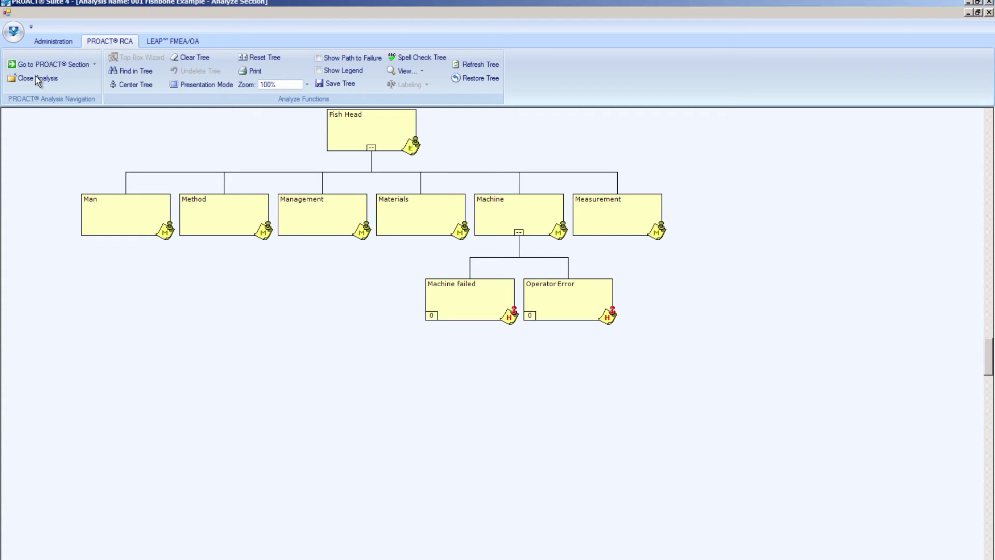
left_click(37, 79)
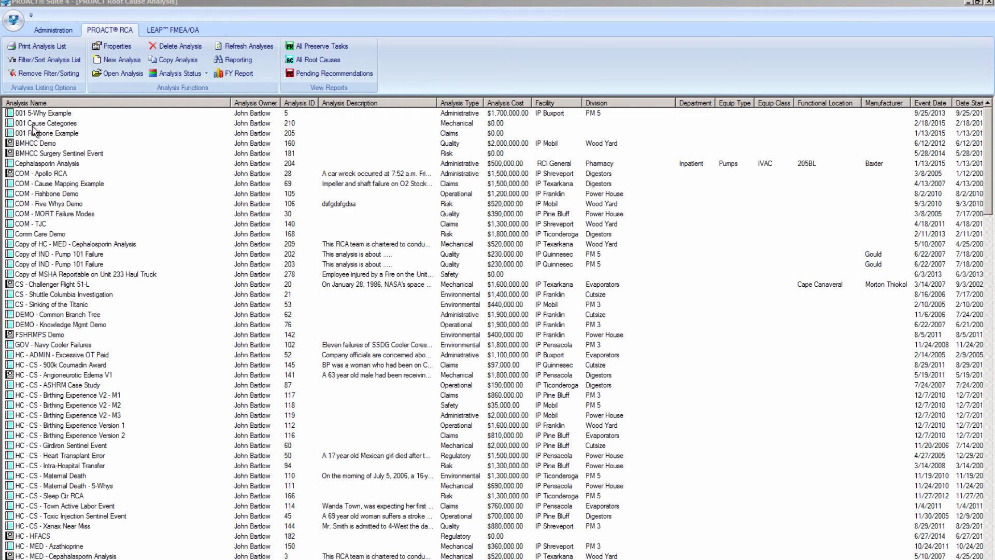
double_click(48, 123)
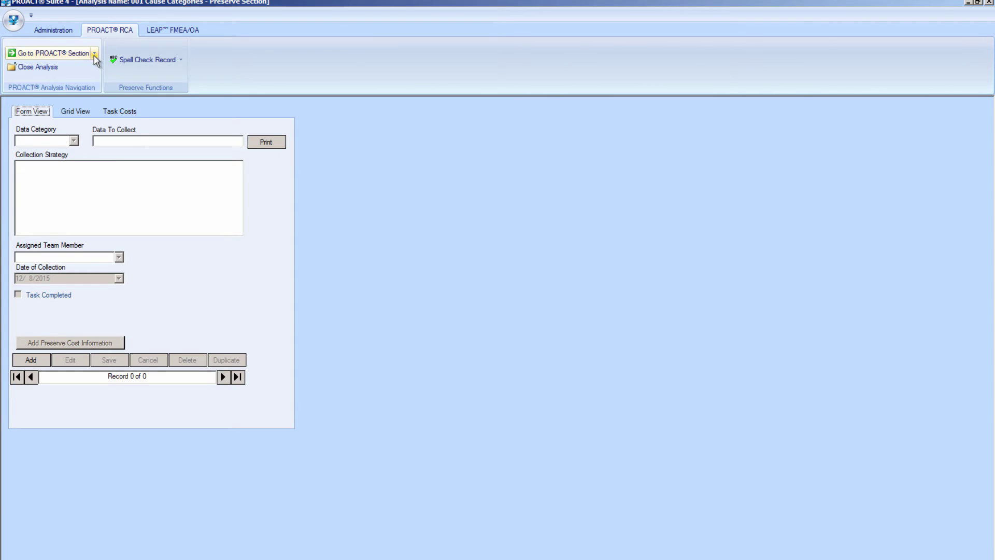
left_click(95, 53)
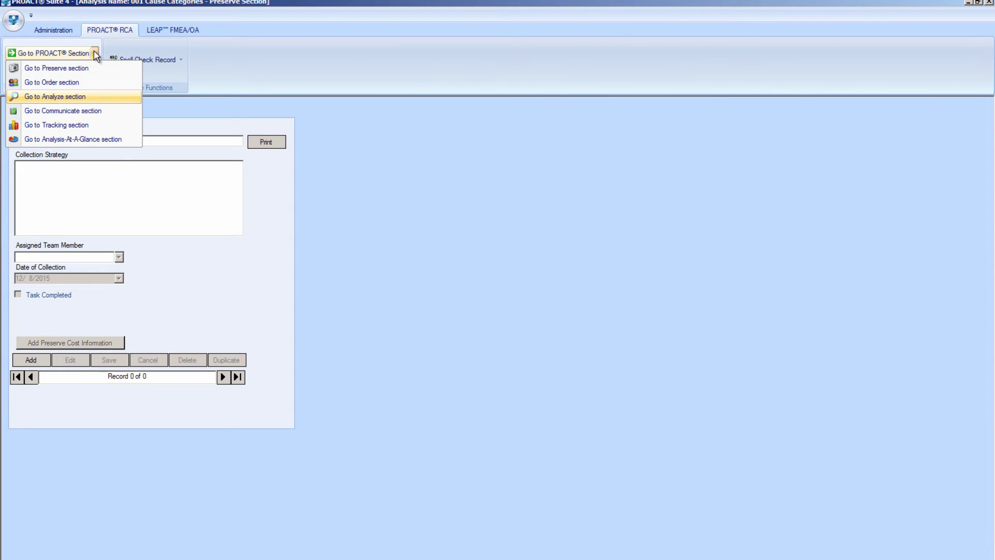
left_click(67, 97)
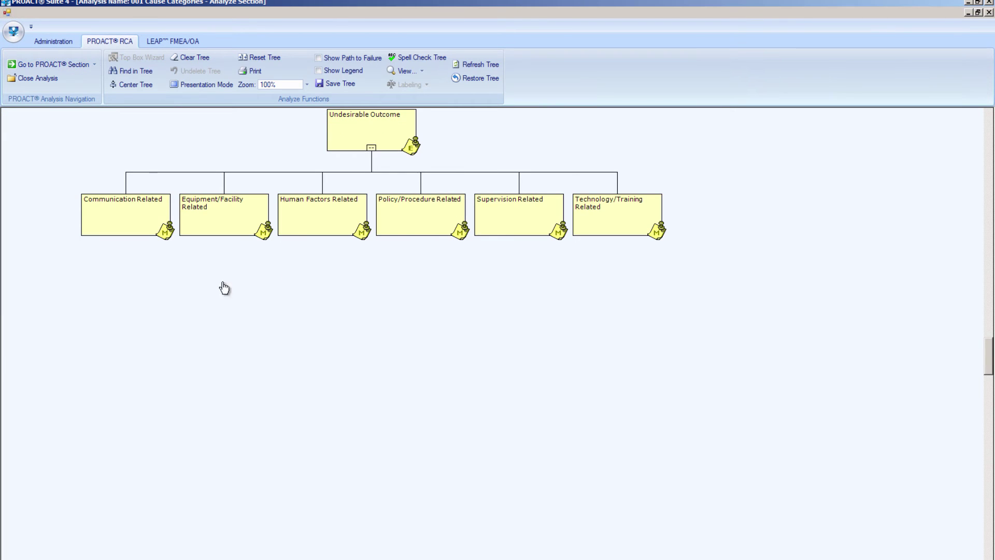
Step: Add a new hypothesis node under Technology/Training Related
left_click_drag(446, 157, 572, 218)
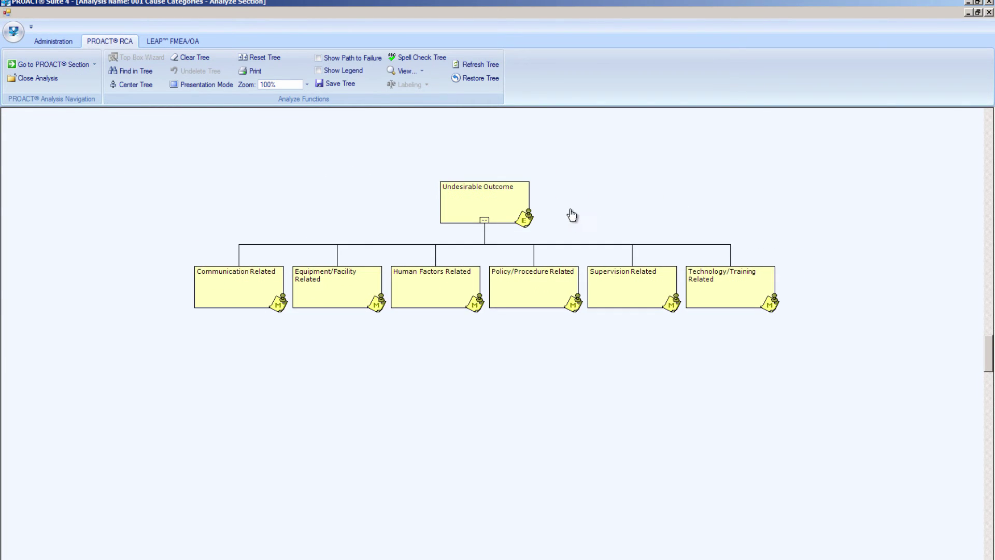
left_click(724, 298)
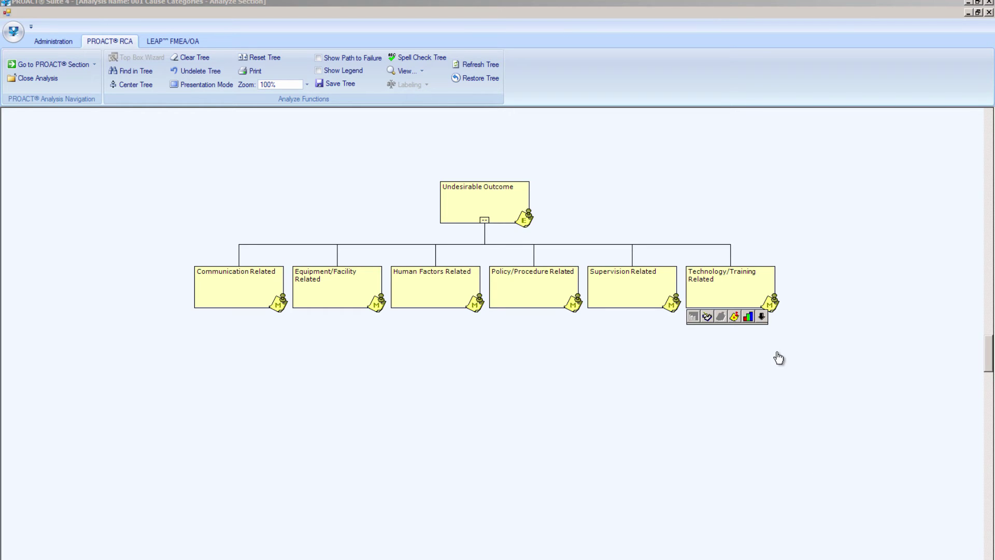
left_click(734, 316)
Step: Rename the new hypothesis to 'User was not Trained' and save it
double_click(718, 377)
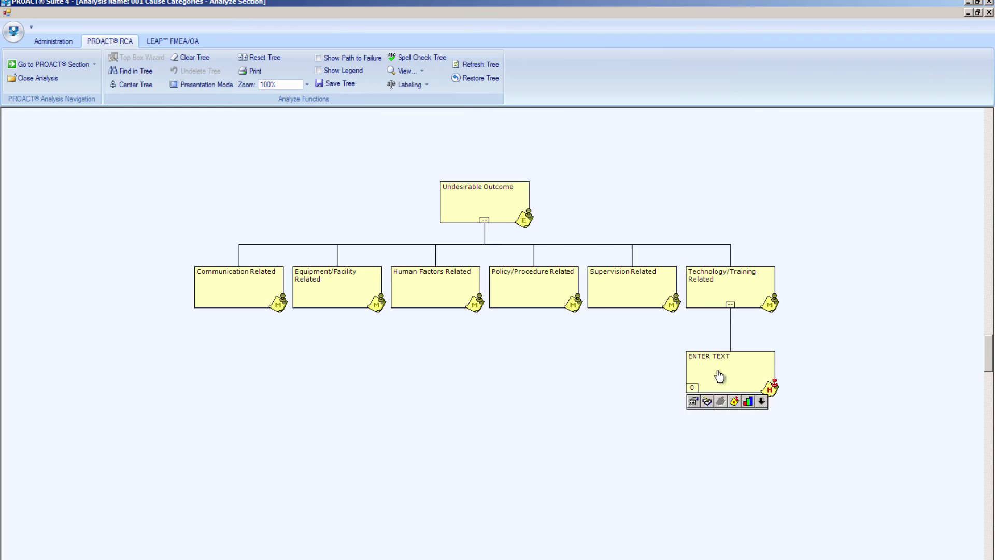
left_click_drag(422, 149, 355, 151)
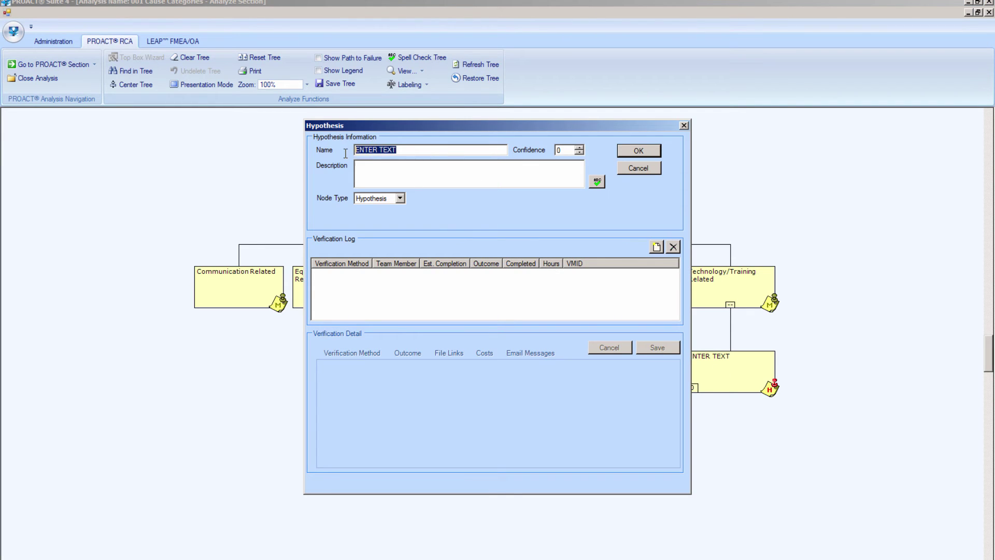
type("User was not Trained")
left_click(640, 151)
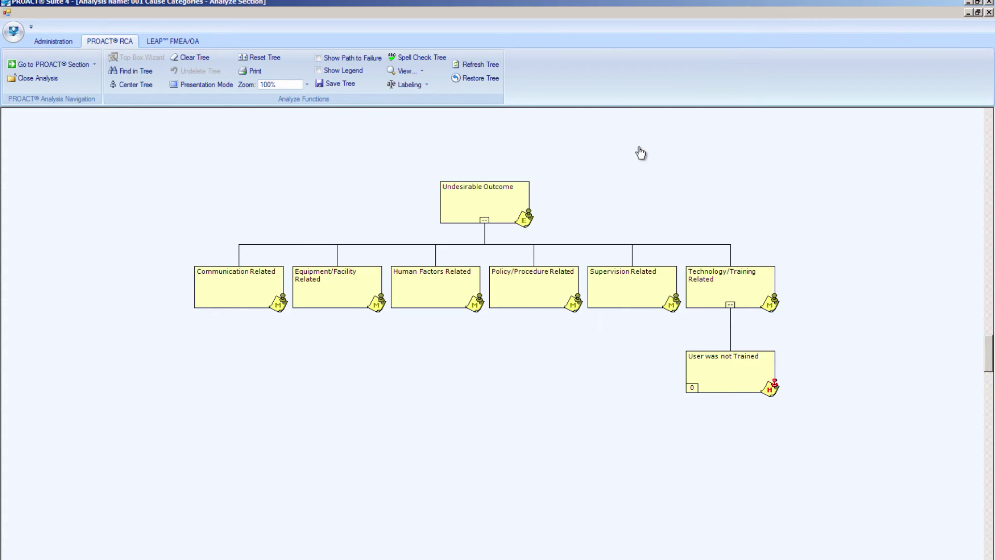
Step: Open the Templates panel filtered to the Human category and Procedure Failure topic
left_click(423, 72)
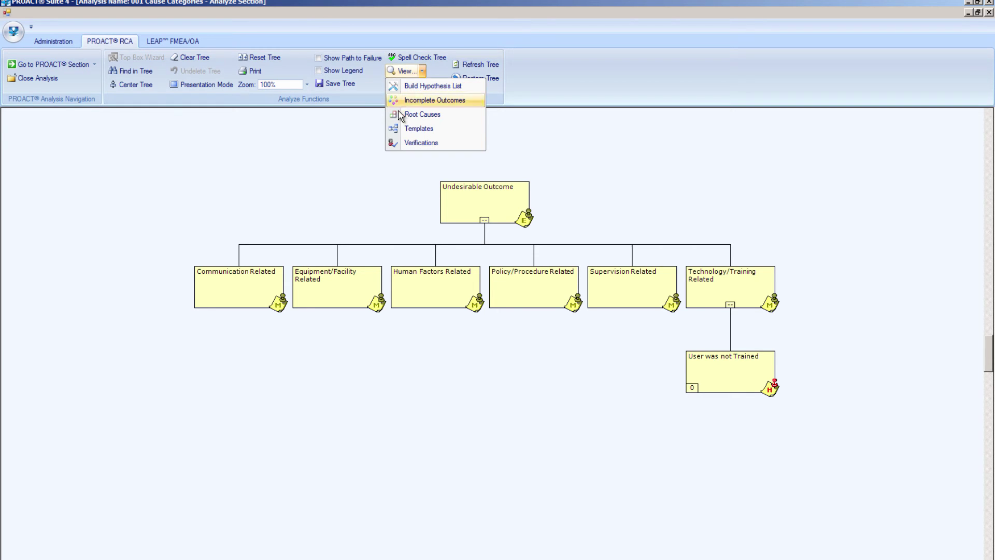
left_click(419, 129)
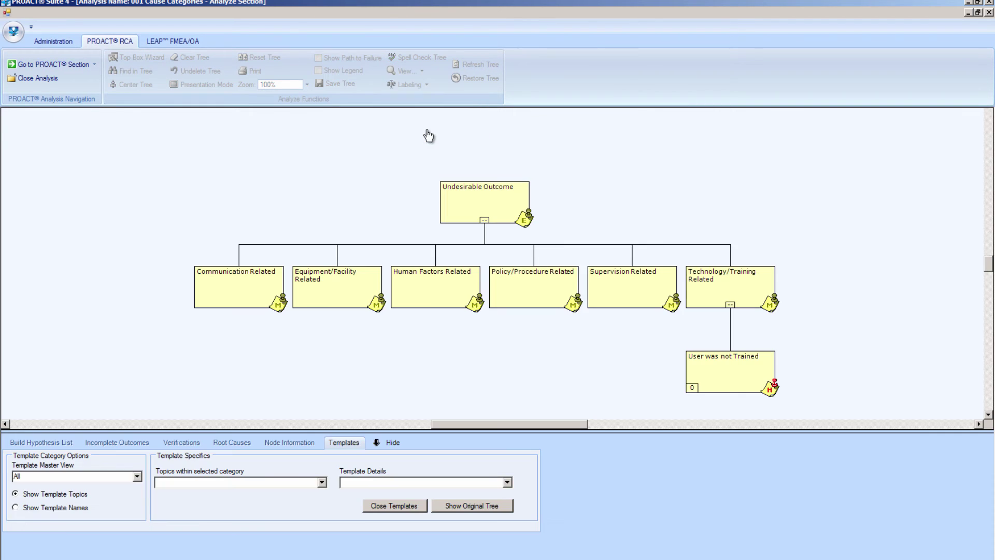
left_click(136, 478)
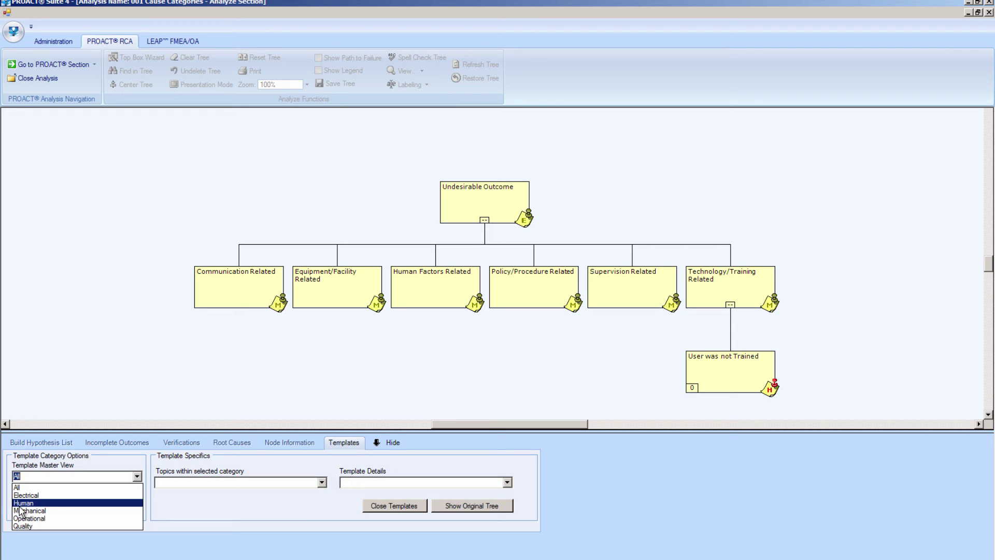
left_click(19, 506)
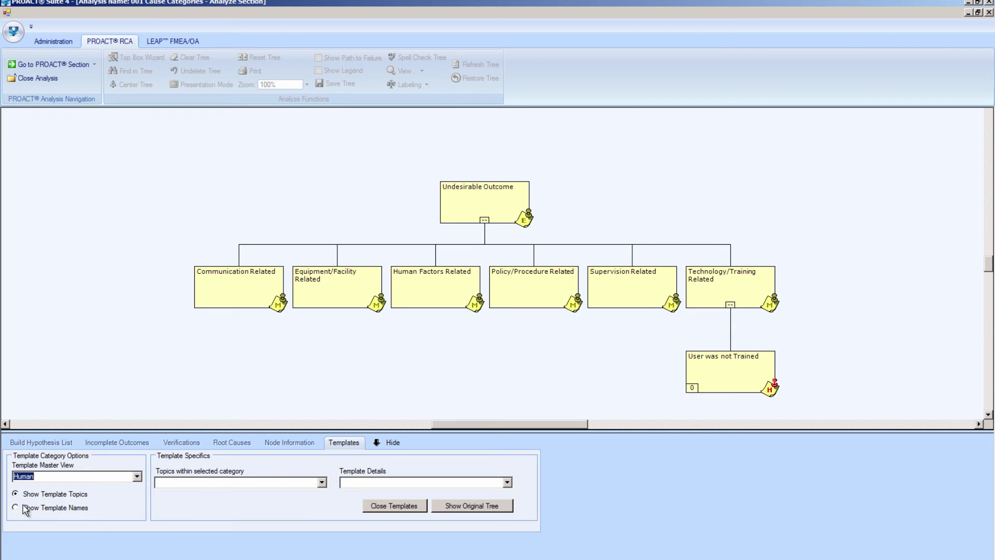
left_click(321, 483)
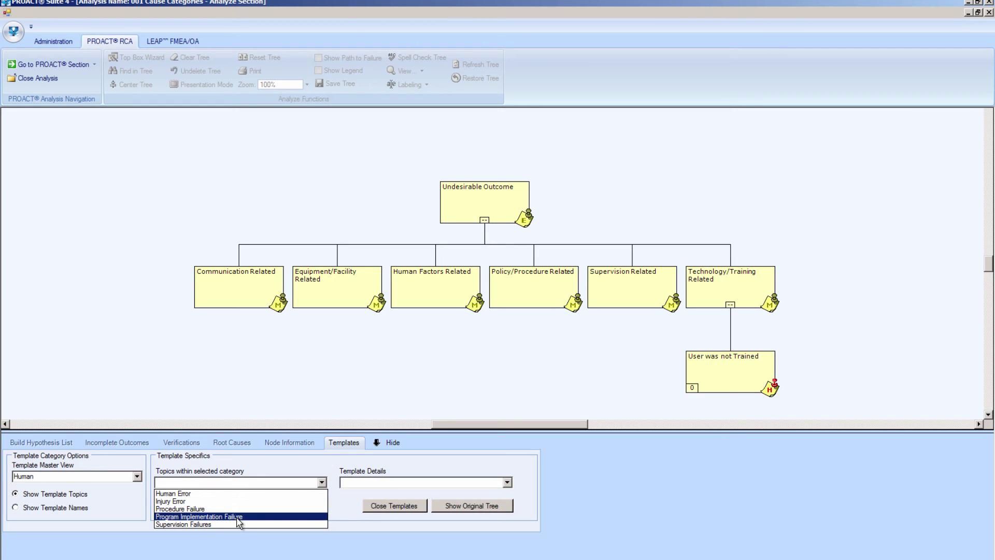
left_click(167, 509)
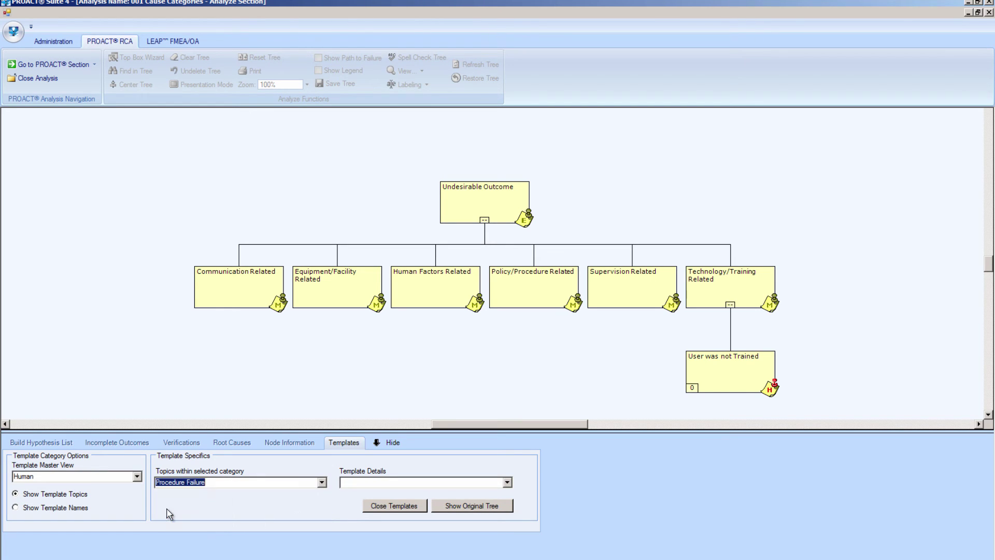
left_click(507, 482)
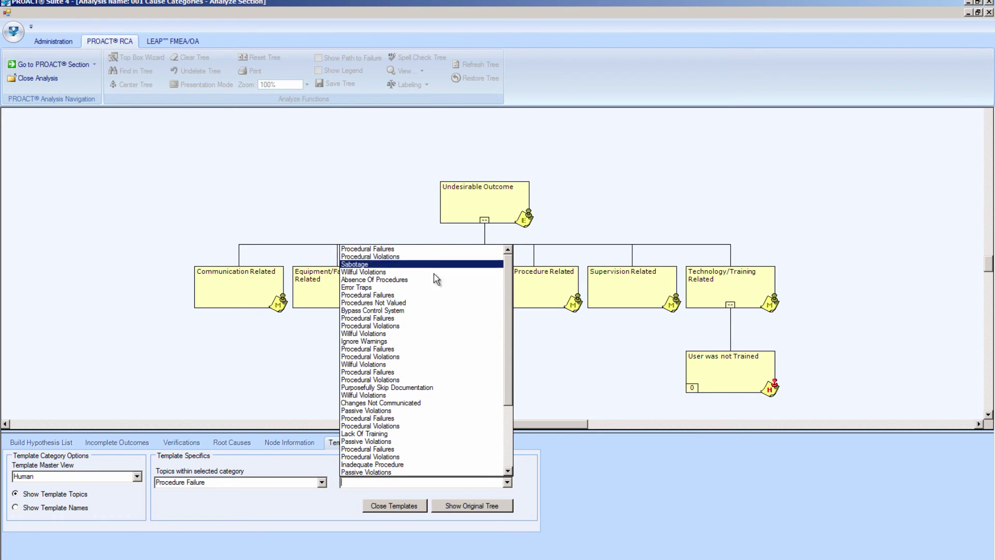
Step: Load Lack Of Training, copy Informal Training Process, and return to the original tree
left_click(364, 435)
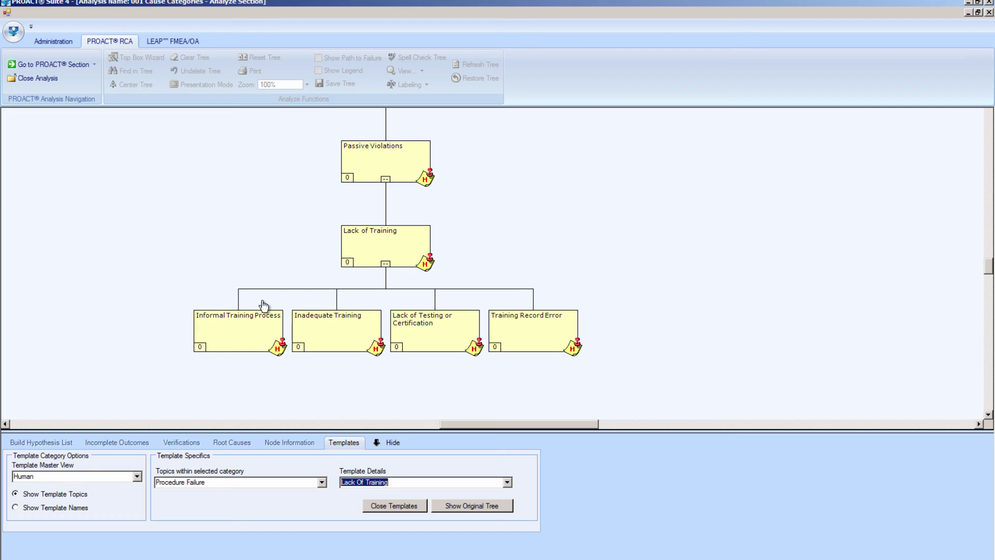
right_click(235, 327)
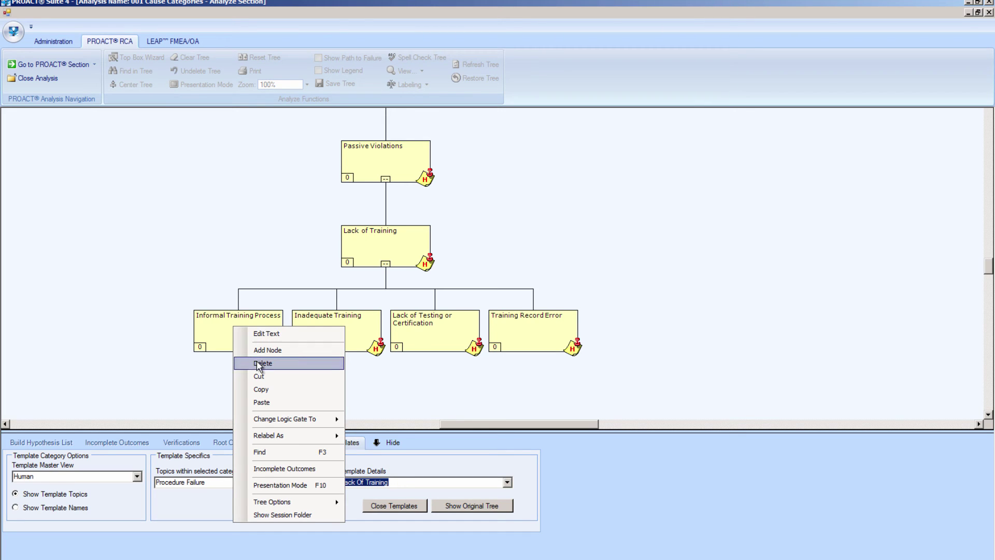
left_click(275, 390)
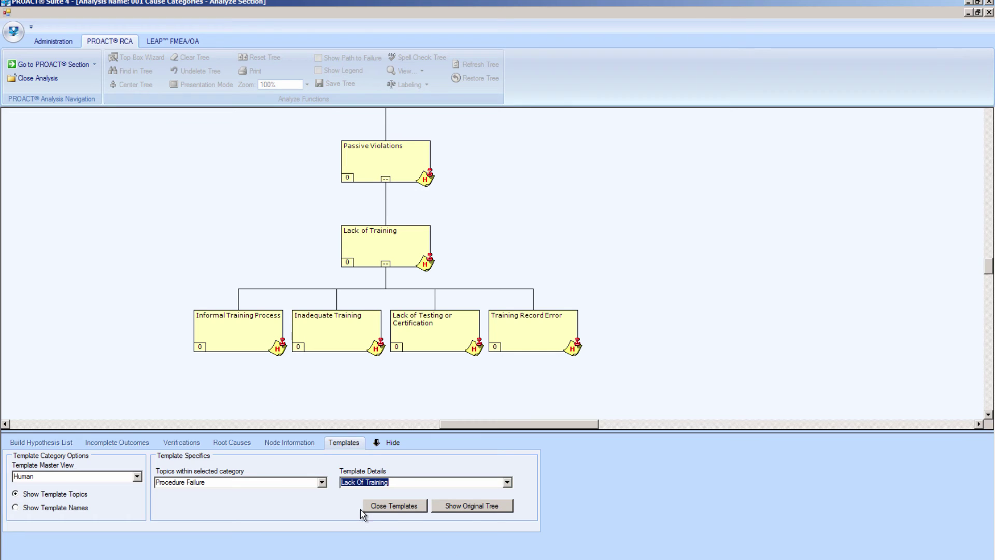
left_click(465, 506)
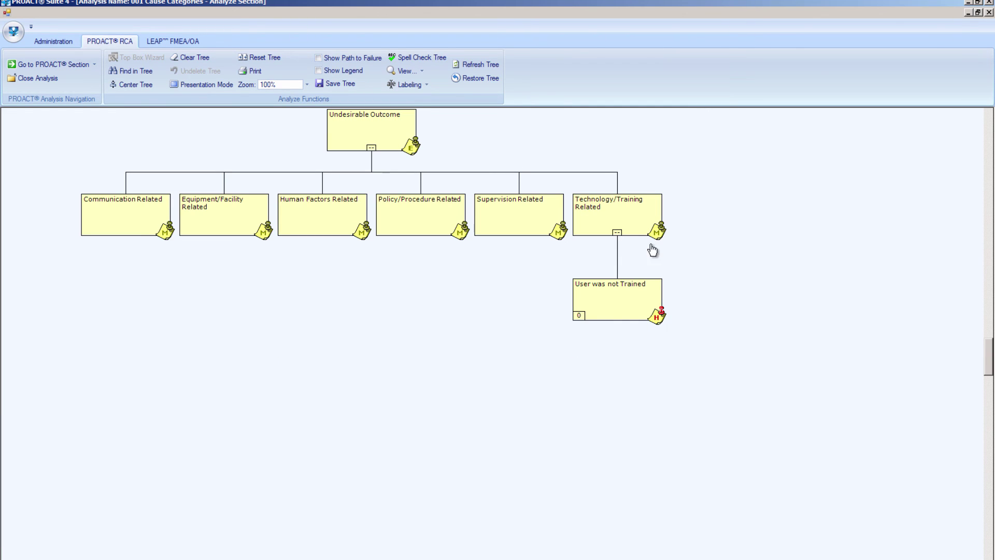
Step: Paste Informal Training Process under the Technology/Training Related node
right_click(602, 213)
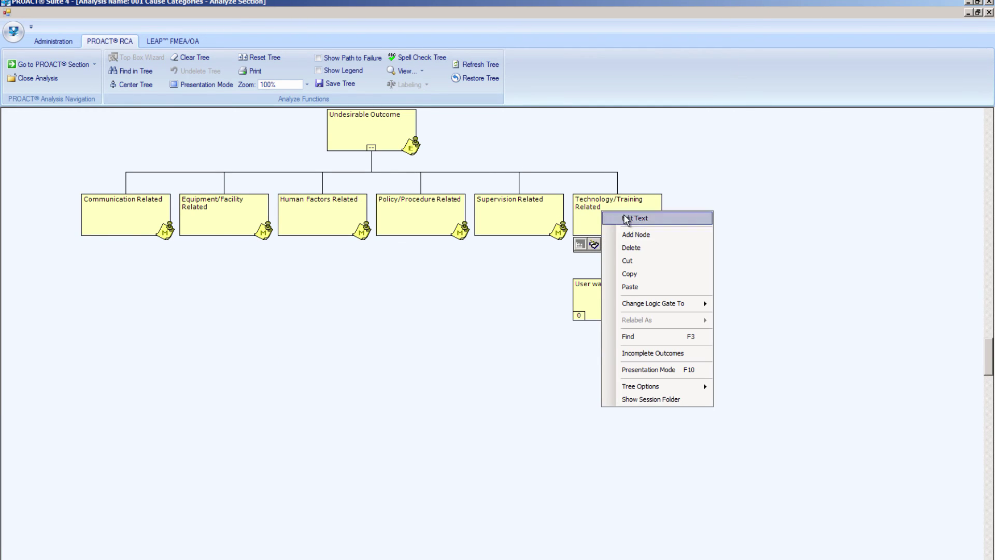
left_click(630, 287)
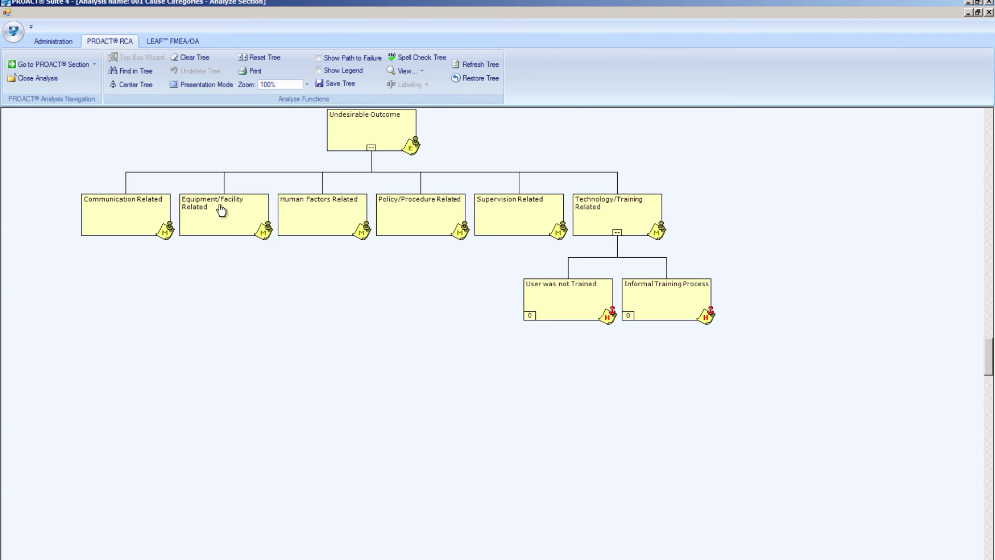
Step: Reopen the Templates panel and choose the Injury Error topic
left_click(407, 71)
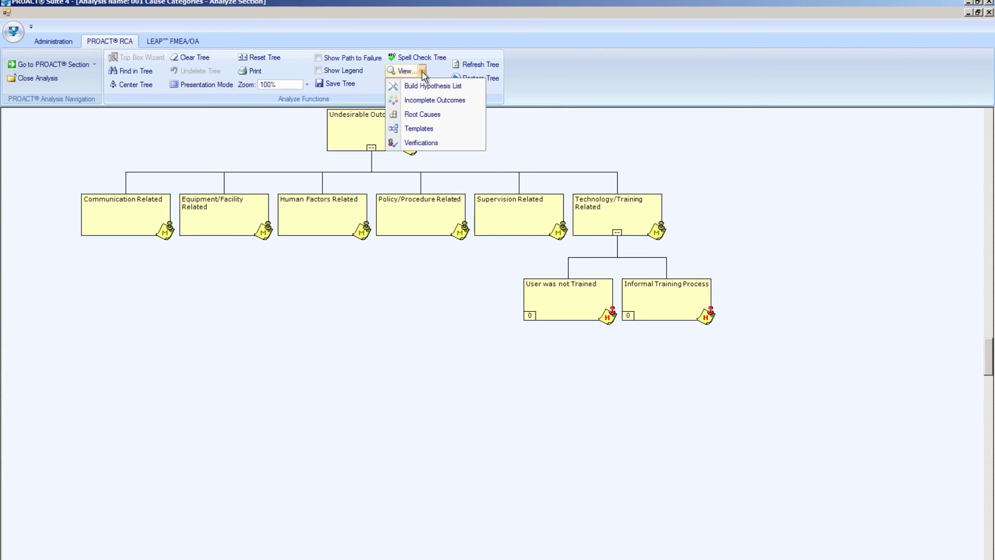
left_click(417, 129)
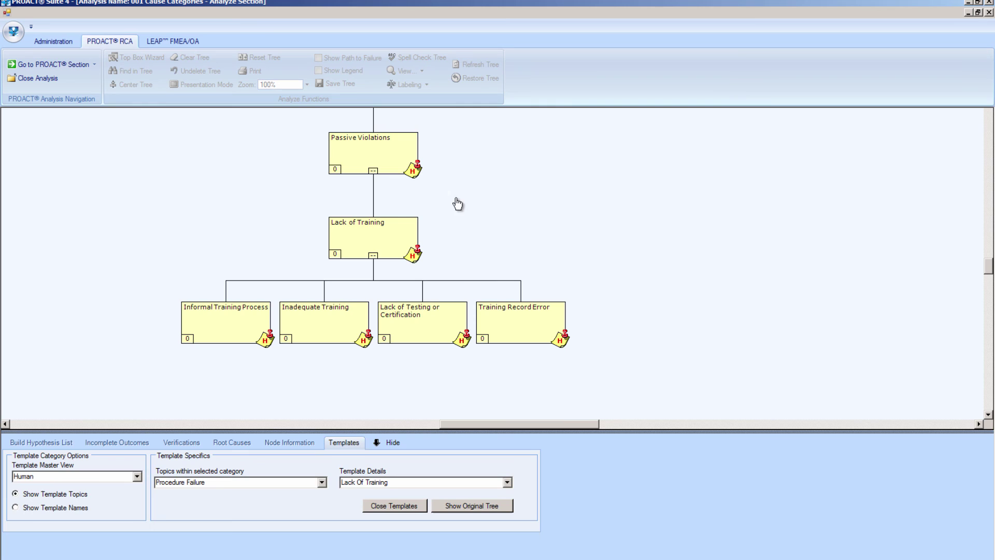
left_click(322, 483)
left_click(215, 501)
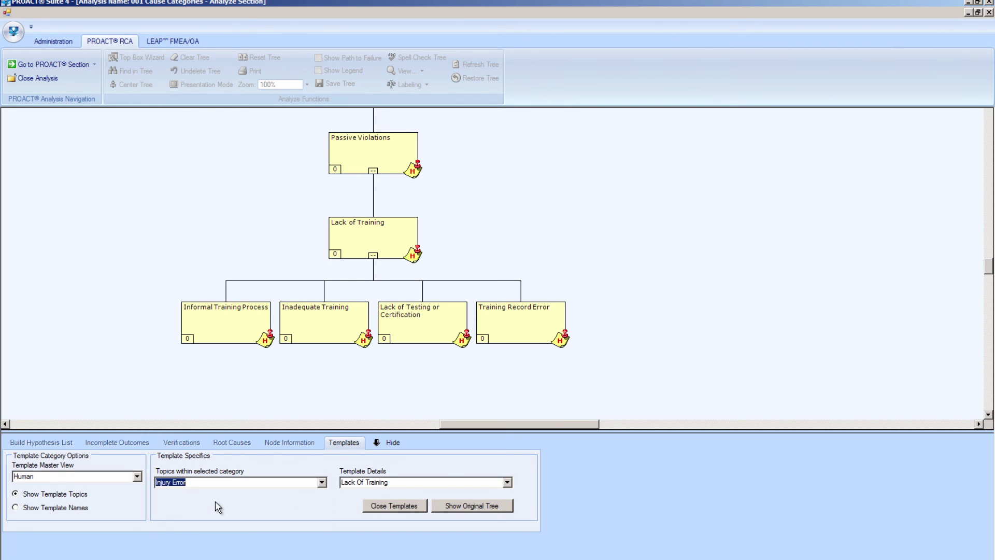
Step: Load the Fall template and copy its Improper Fall Protection branch
left_click(507, 482)
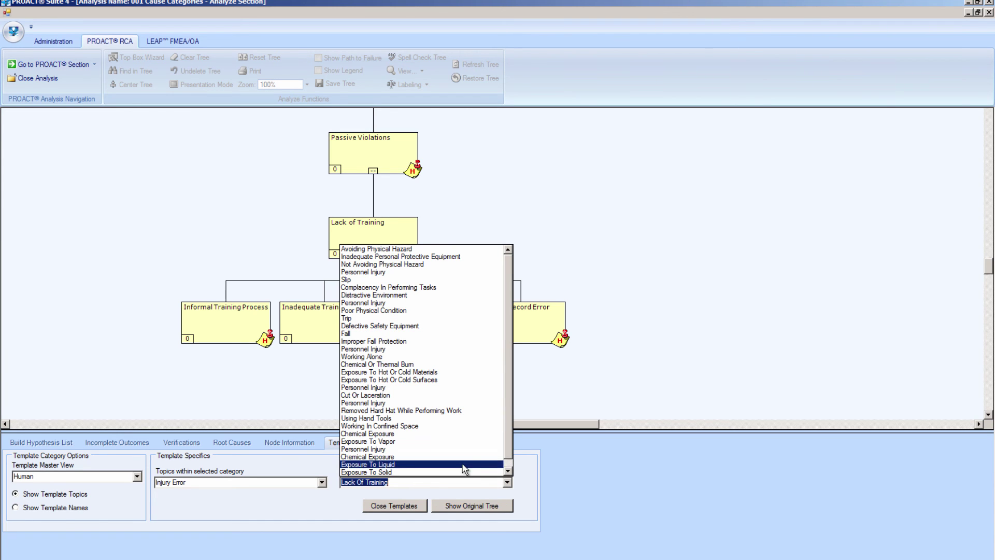
left_click(346, 334)
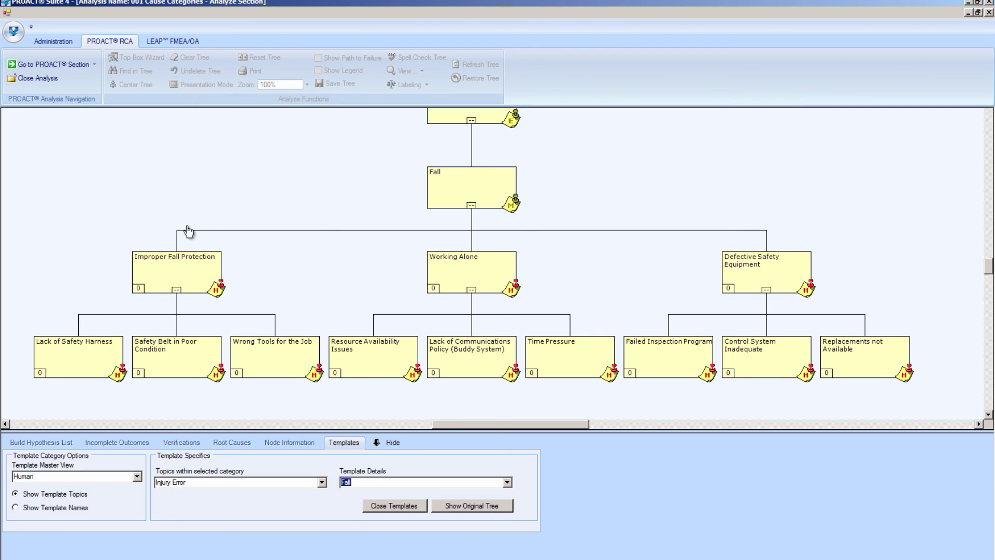
right_click(177, 271)
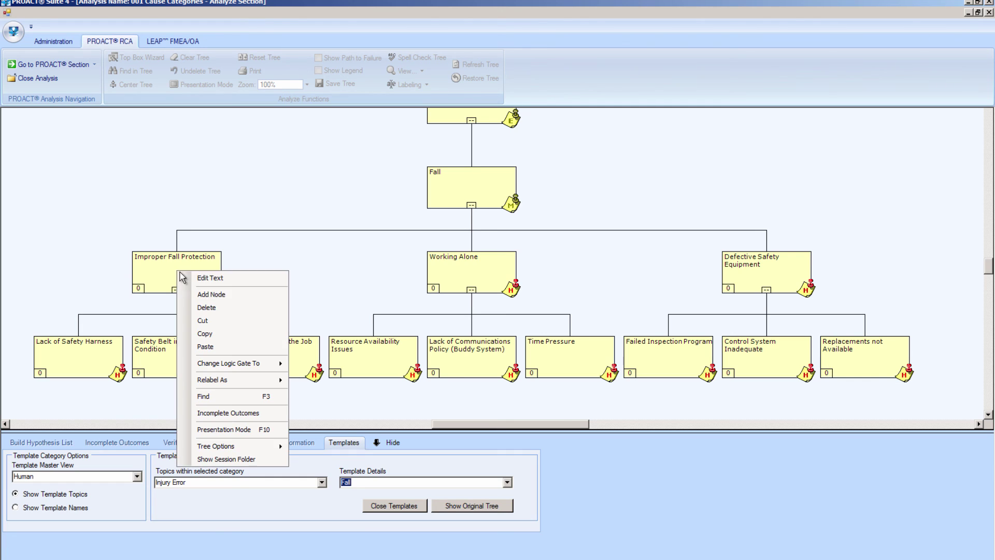
left_click(206, 334)
Step: Back in the original tree, paste the copied Improper Fall Protection branch under Equipment/Facility Related
left_click(464, 507)
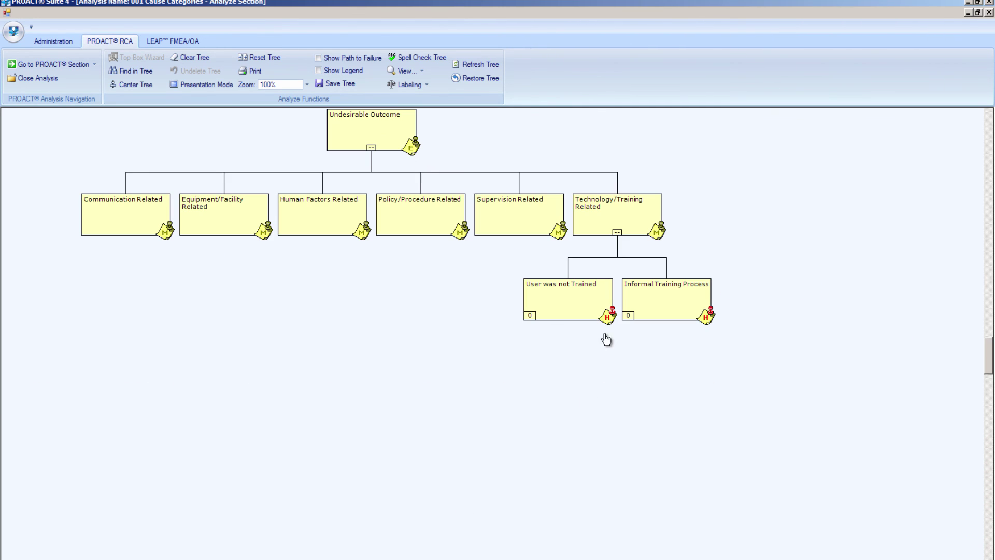
right_click(214, 213)
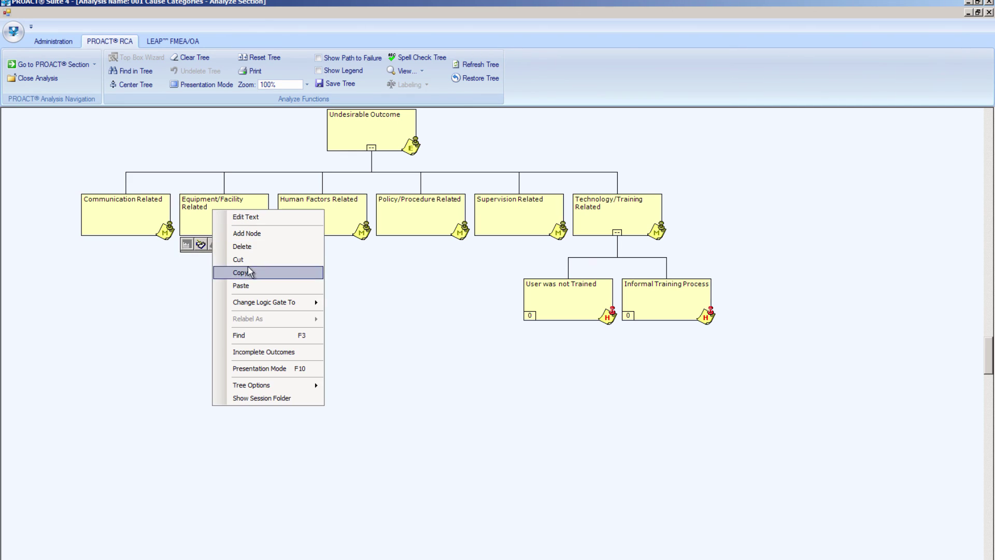
left_click(249, 286)
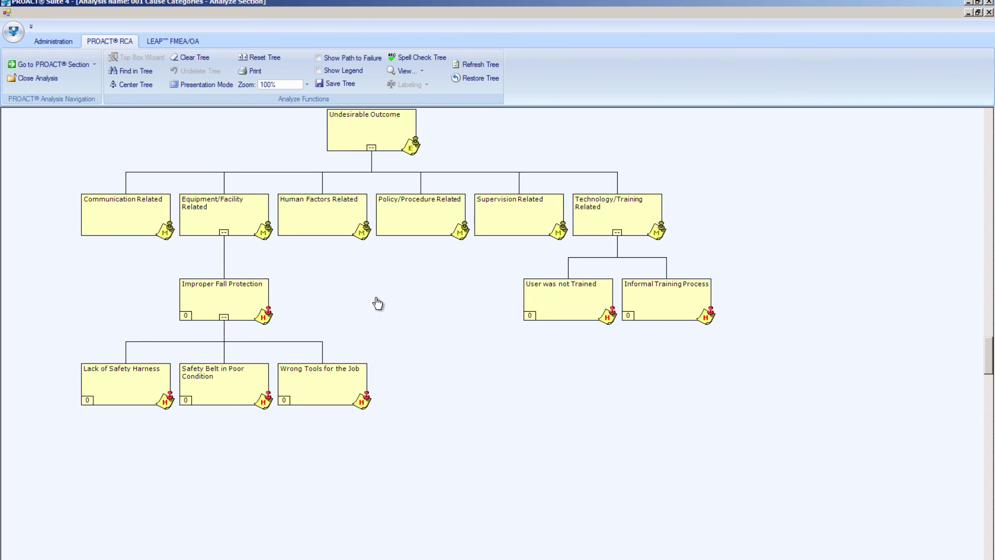